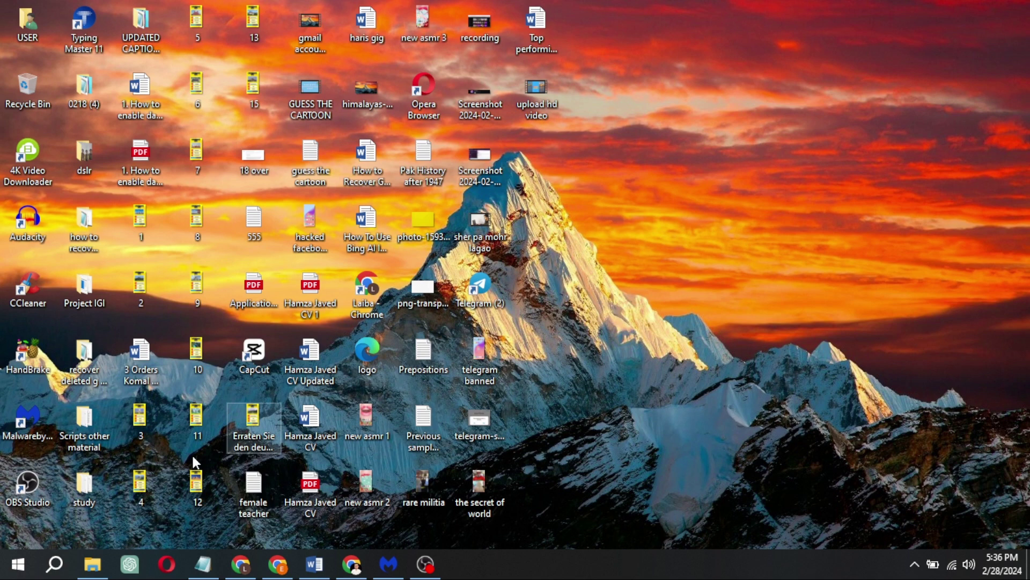
# - Launch Disk Cleanup via cleanmgr and permanently delete the checked junk categories on C: (about 117 MB)
pyautogui.click(55, 567)
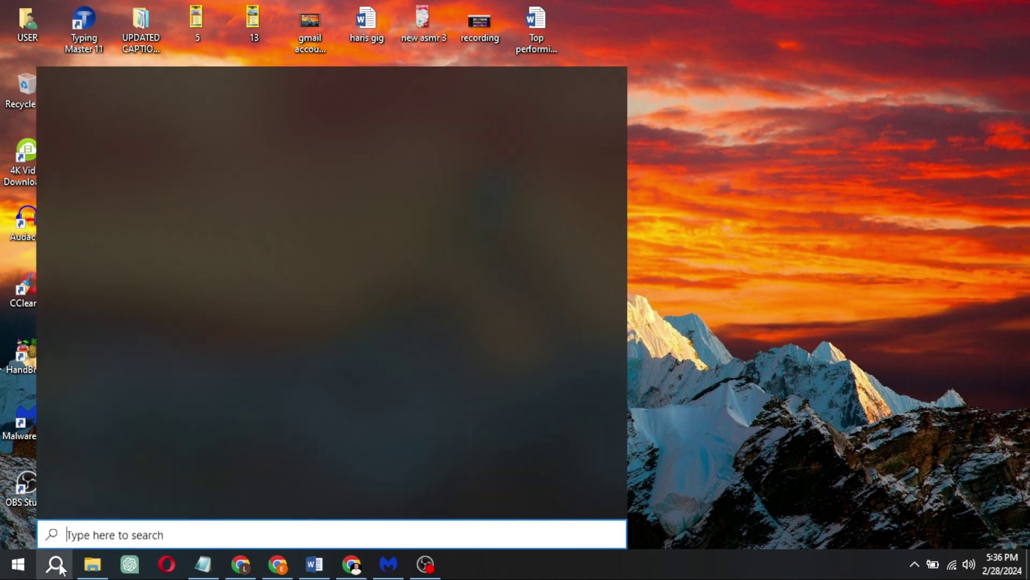
pyautogui.write('cleanmgr')
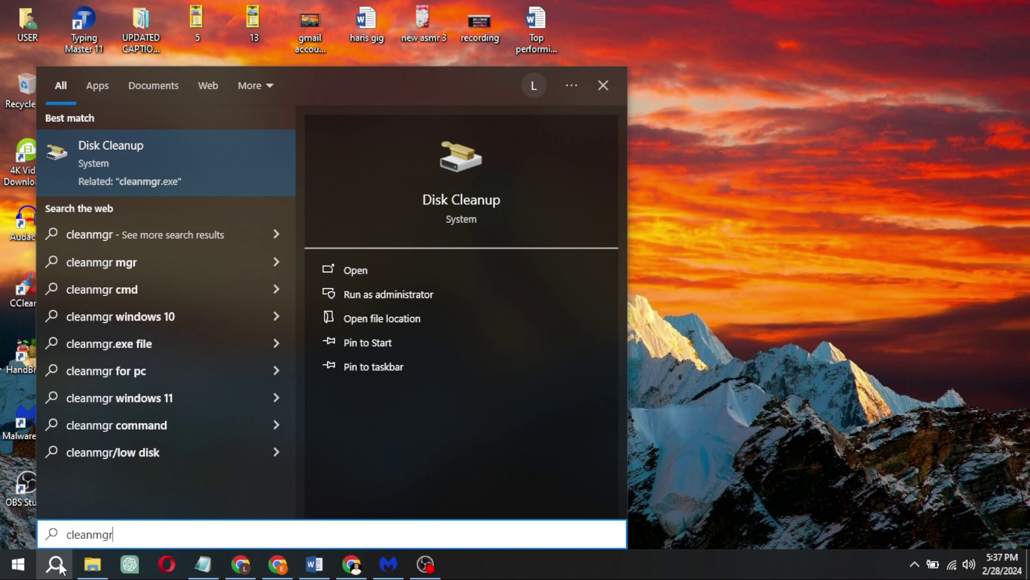
pyautogui.press('Return')
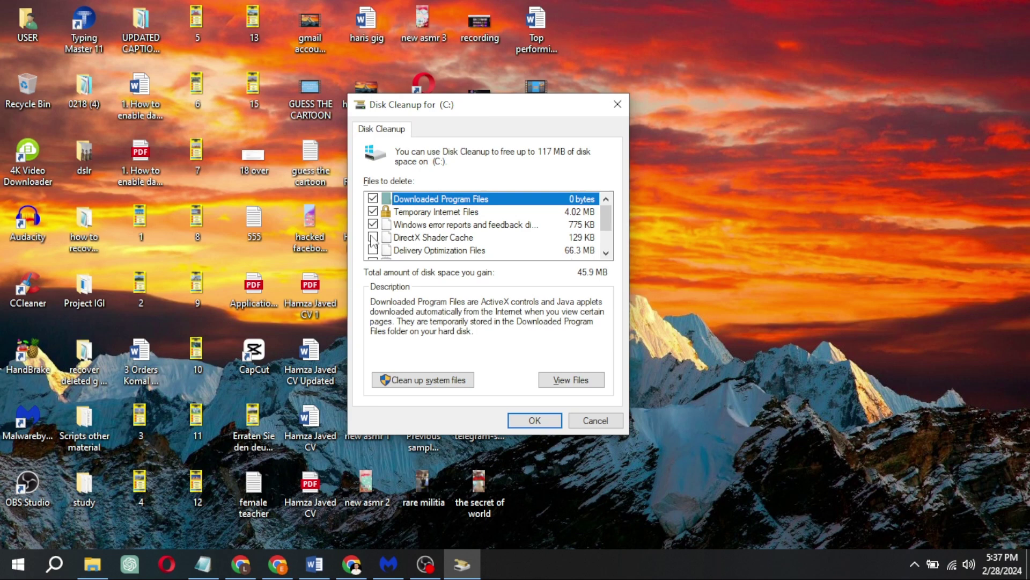
pyautogui.scroll(-1, 373, 258)
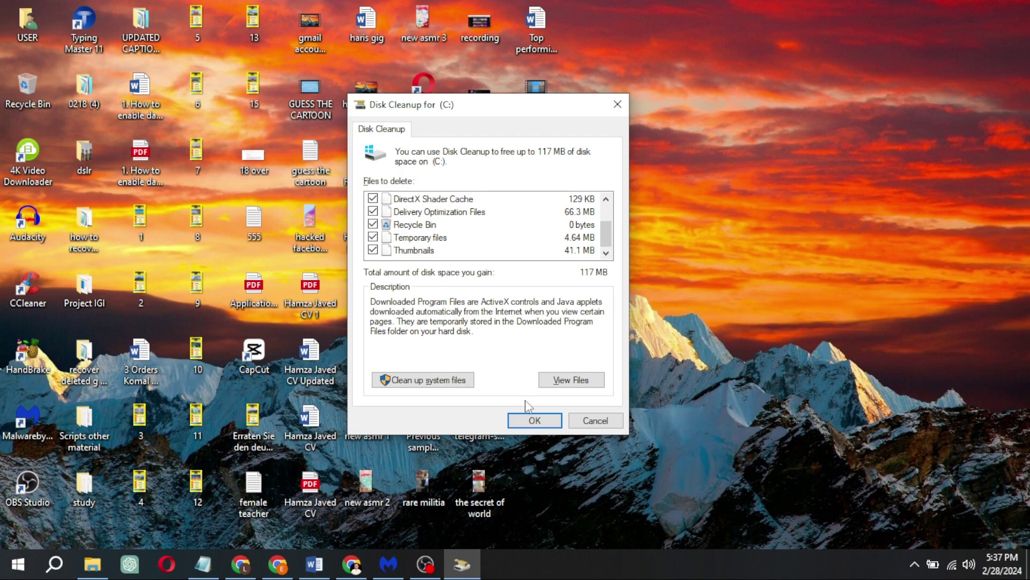
pyautogui.click(531, 421)
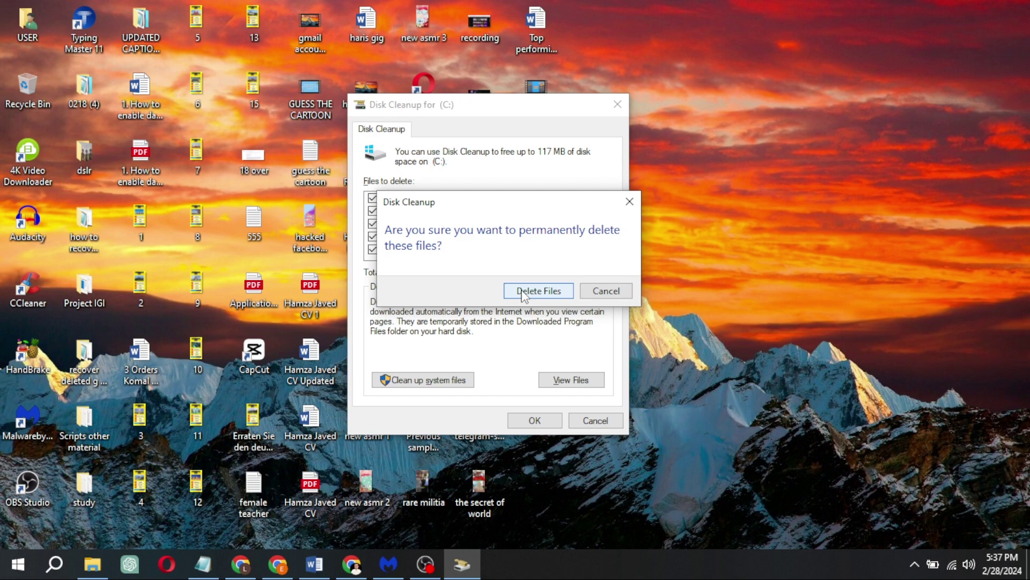
pyautogui.click(539, 291)
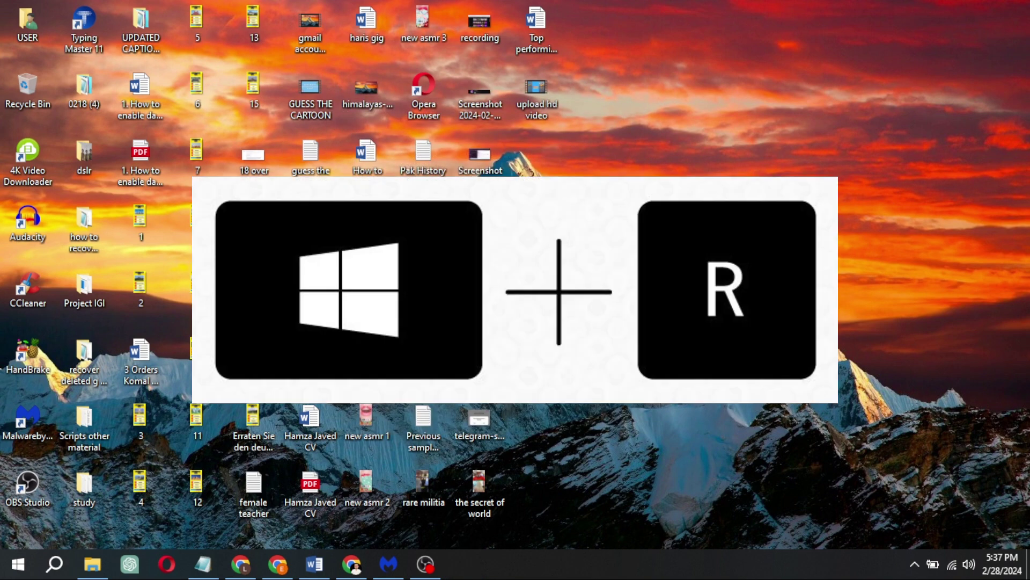
# - Open the Windows Temp folder via Run and delete everything, skipping all in-use items
pyautogui.press('super+r')
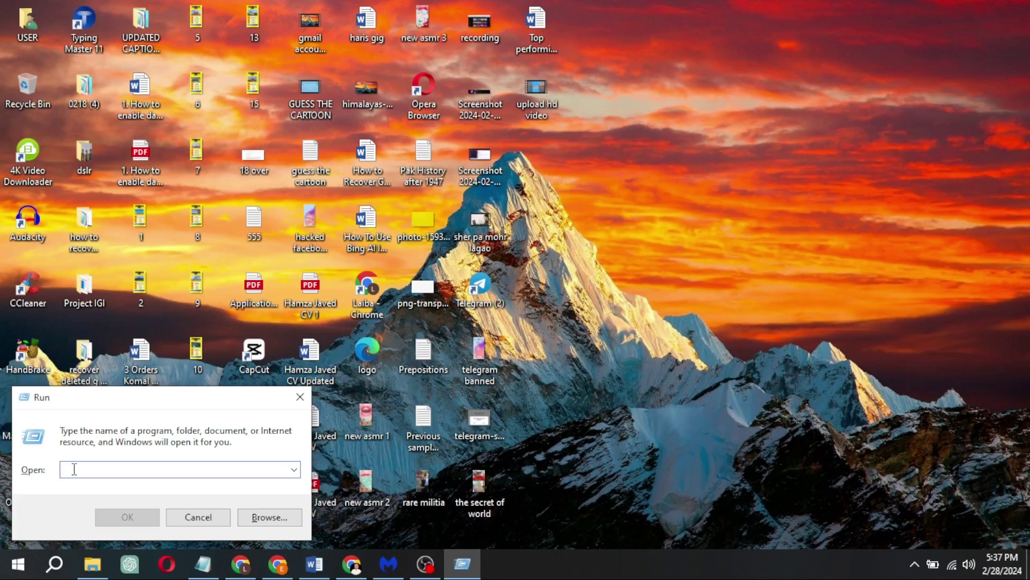
pyautogui.write('emp')
pyautogui.press('Return')
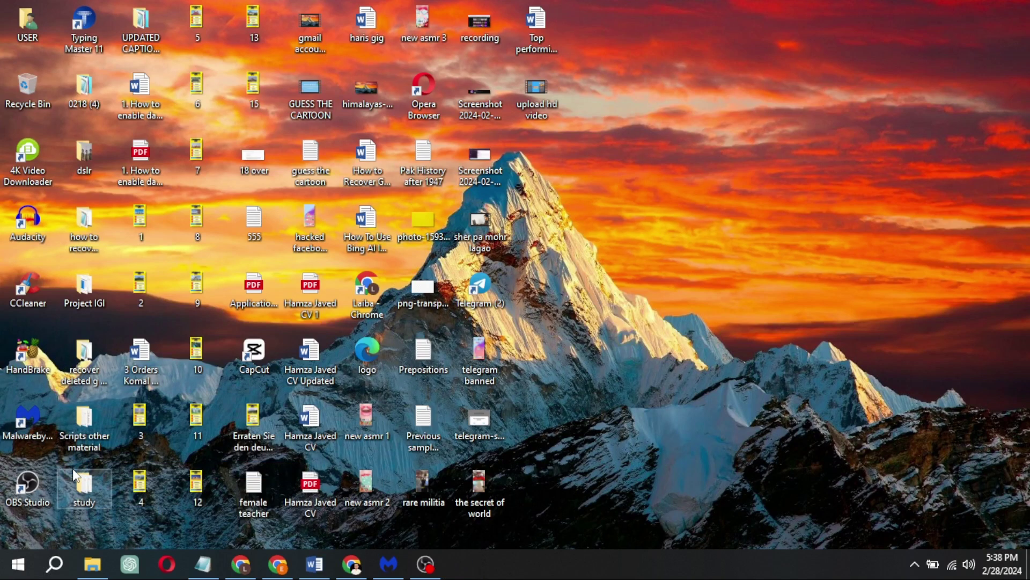
pyautogui.hotkey('ctrl', 'a')
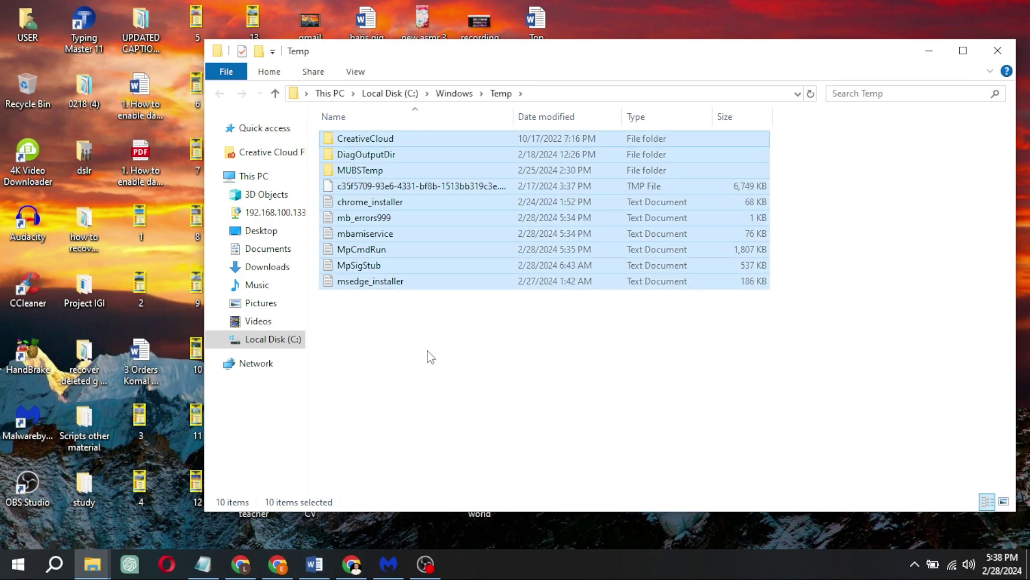
pyautogui.press('Delete')
pyautogui.click(370, 220)
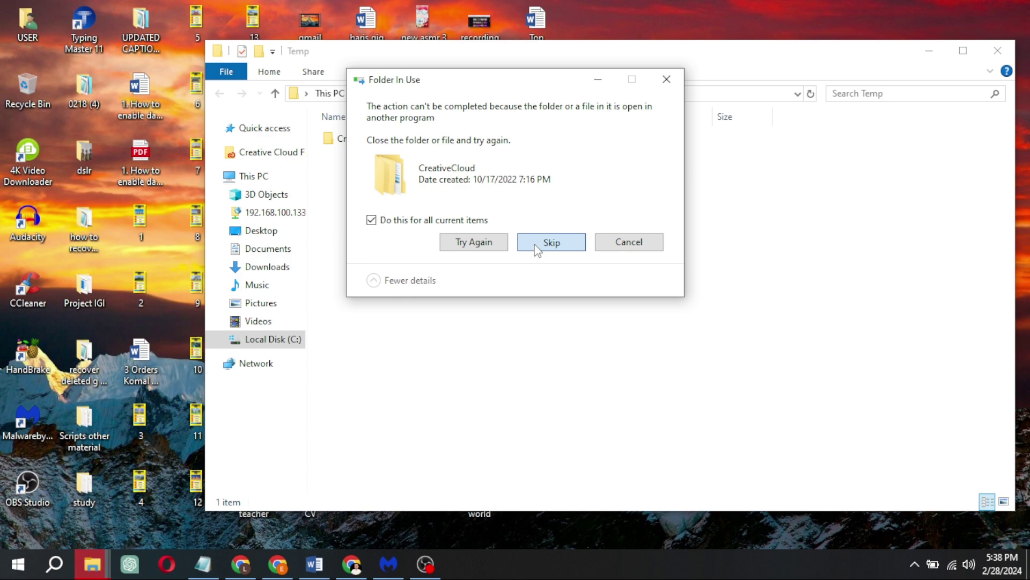
pyautogui.click(552, 242)
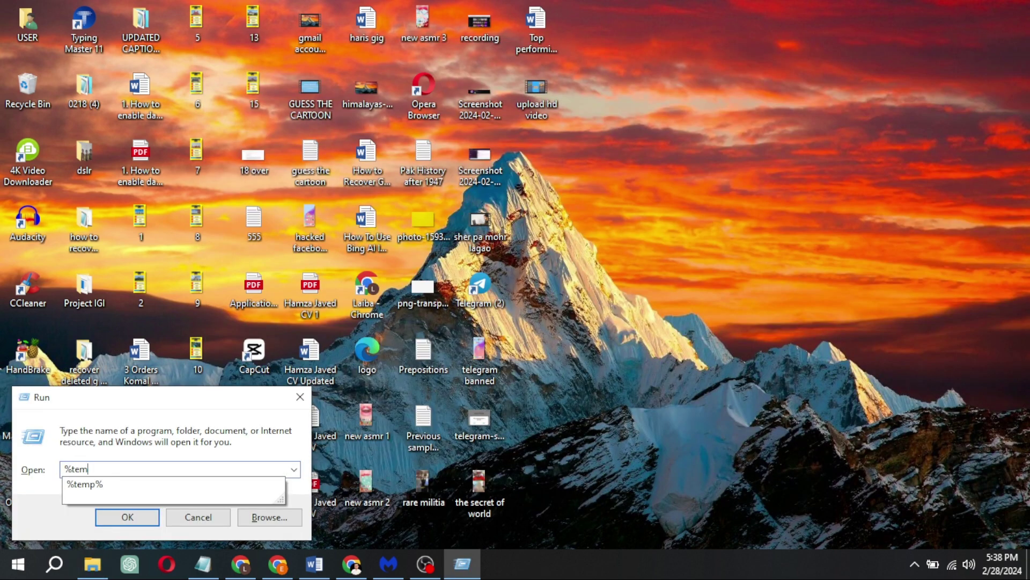
pyautogui.write('%')
# - Open %temp% and delete all its items, skipping the folder still in use
pyautogui.press('Return')
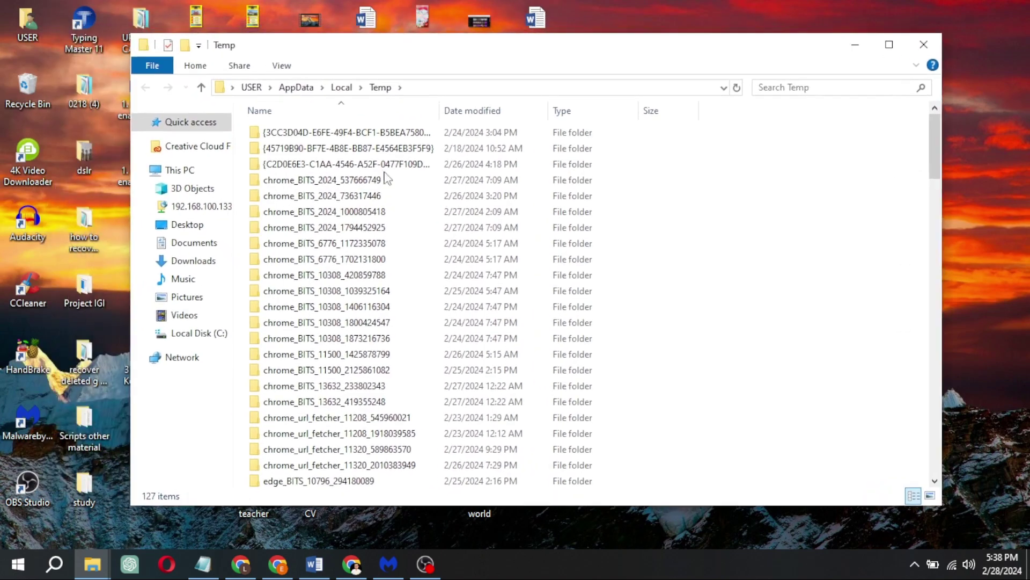
pyautogui.click(376, 215)
pyautogui.hotkey('ctrl', 'a')
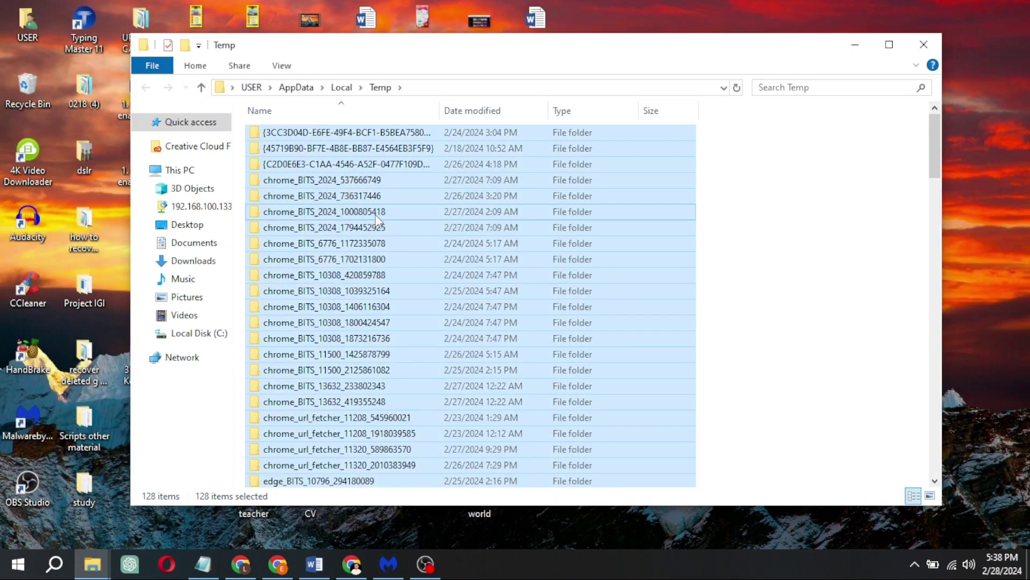
pyautogui.press('Delete')
pyautogui.click(535, 245)
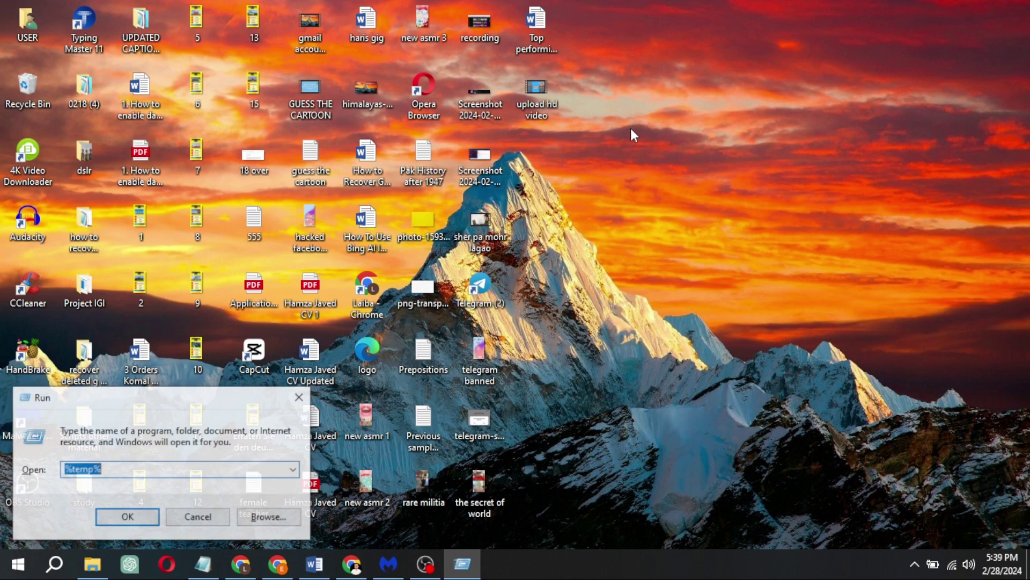
# - Open the Prefetch folder via Run and delete all of its files
pyautogui.press('super+r')
pyautogui.write('pr')
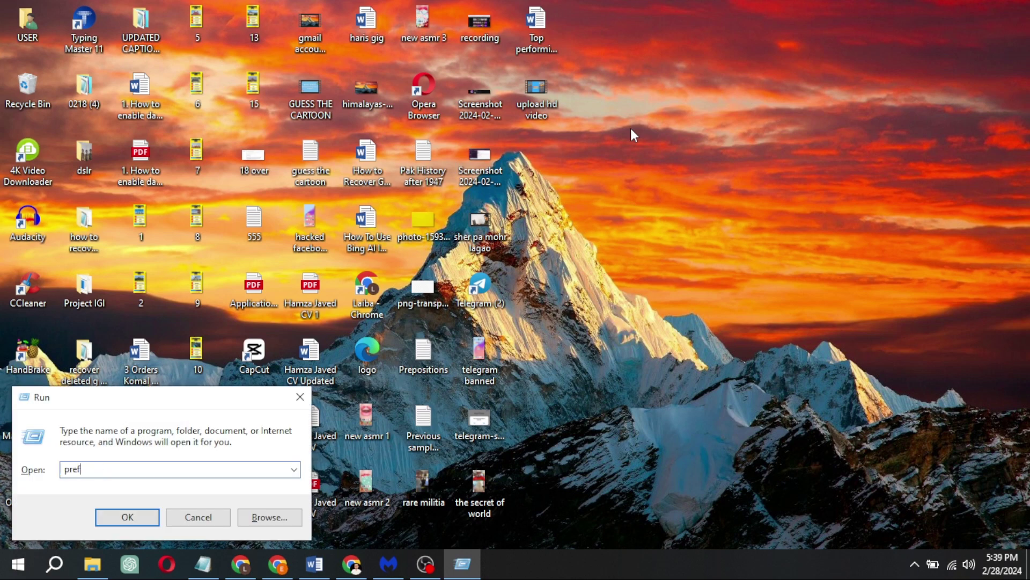
pyautogui.write('h')
pyautogui.press('Return')
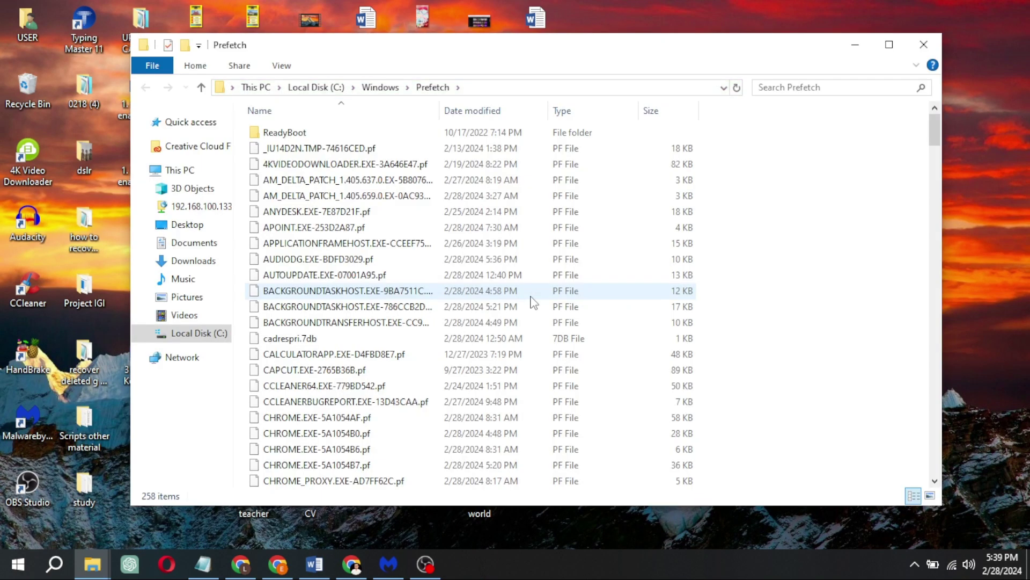
pyautogui.hotkey('ctrl', 'a')
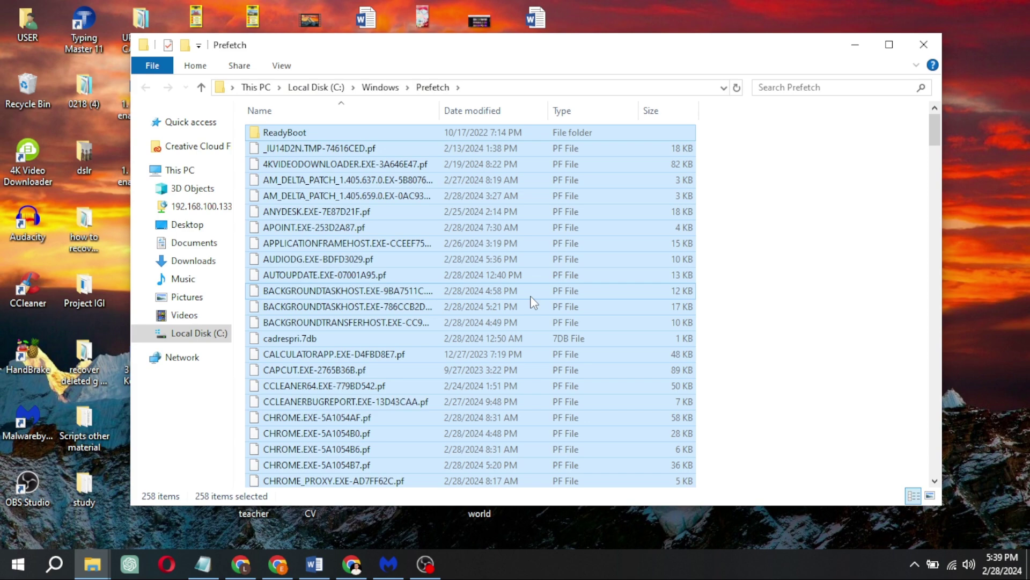
pyautogui.press('Delete')
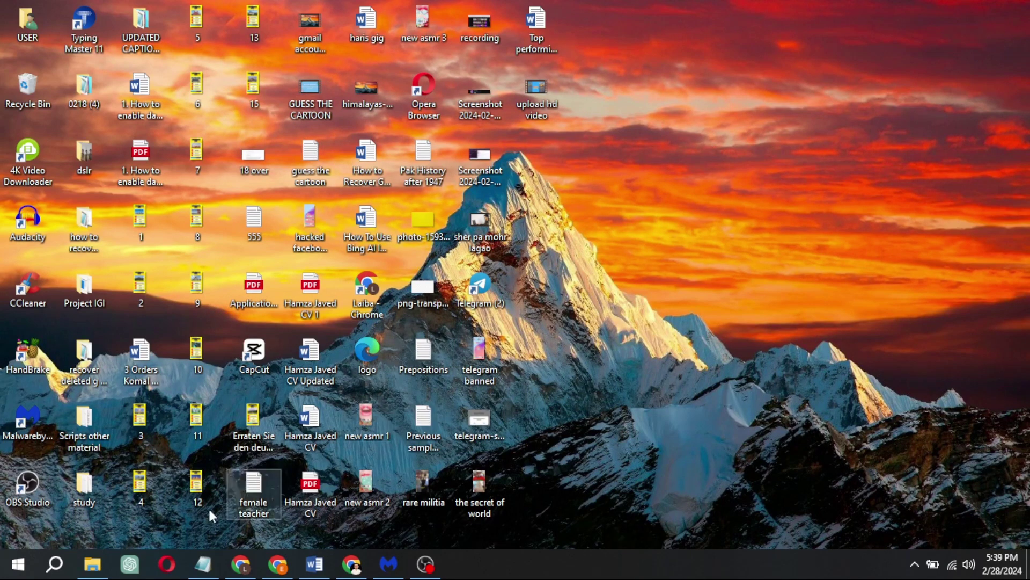
# - Launch the Malicious Software Removal Tool via mrt and start its computer scan
pyautogui.click(54, 564)
pyautogui.write('mrt')
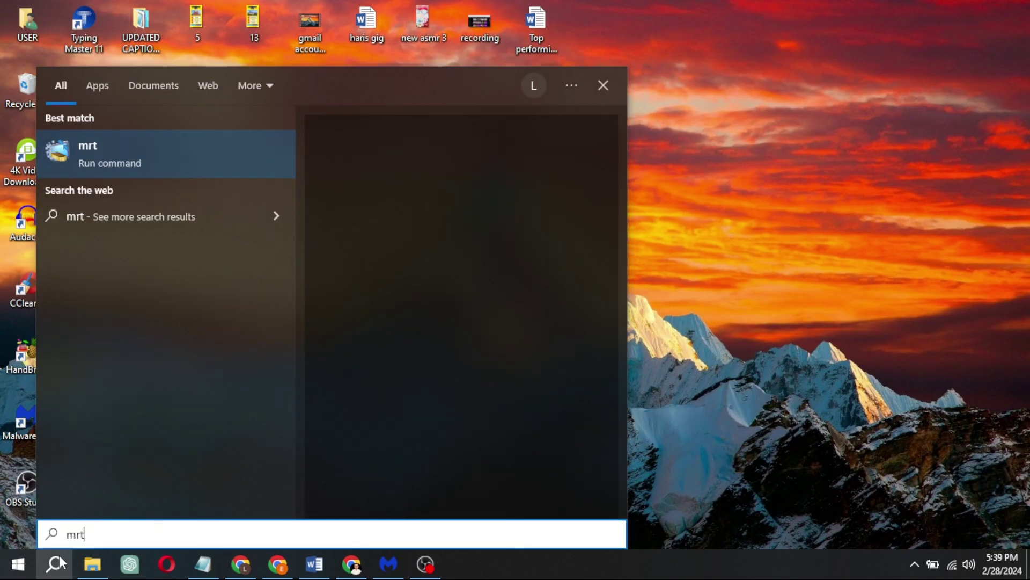
pyautogui.press('Return')
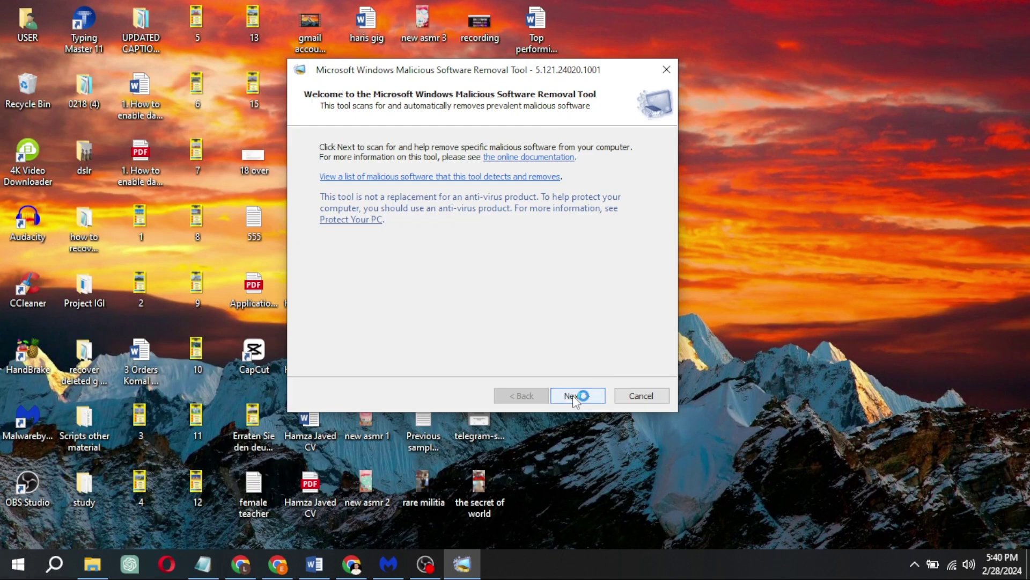
pyautogui.click(577, 396)
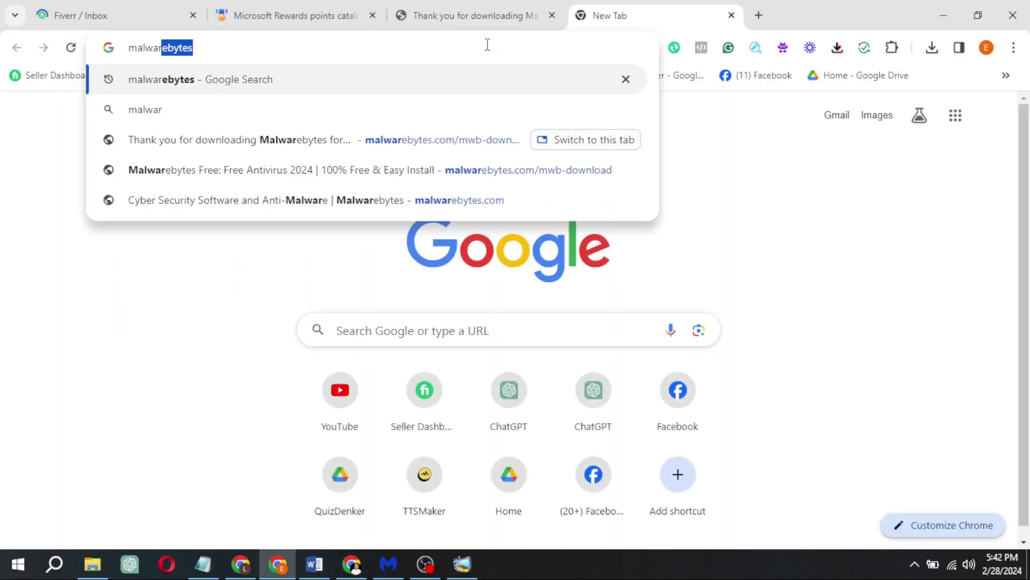
pyautogui.write('ebytes')
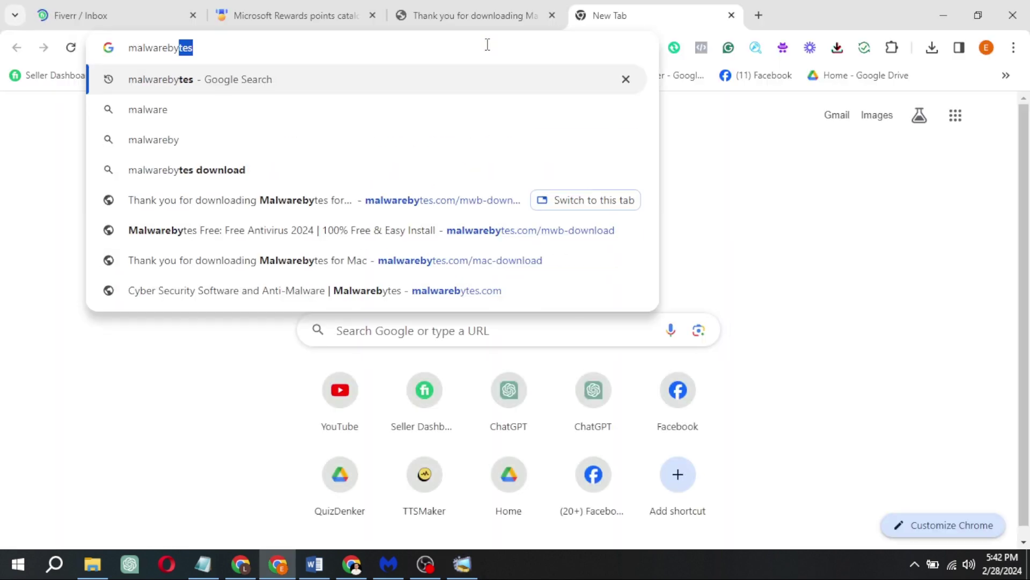
# - Find the official Malwarebytes site on the web and start a Malwarebytes threat scan
pyautogui.press('Return')
pyautogui.click(325, 251)
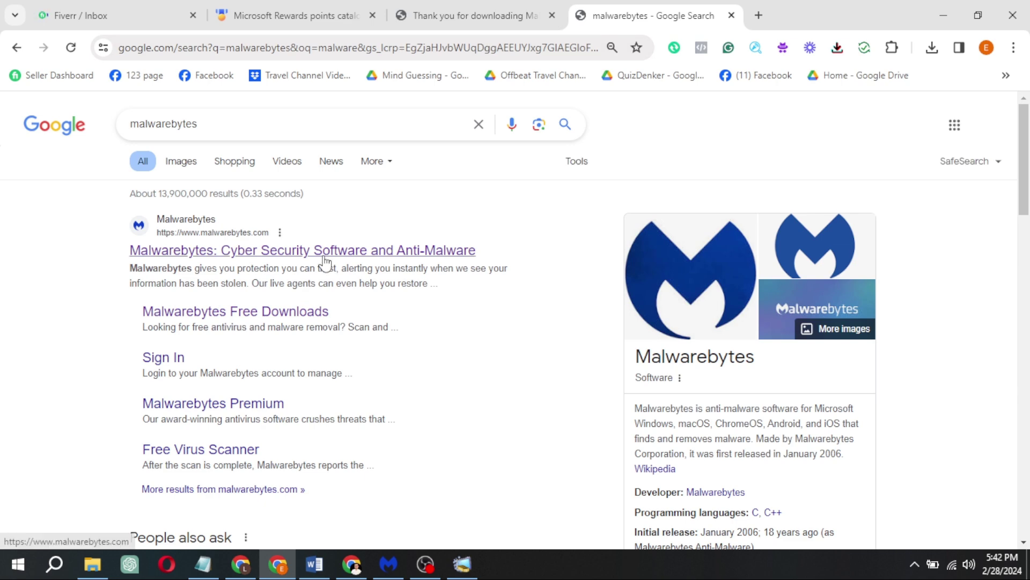
pyautogui.scroll(-3, 323, 256)
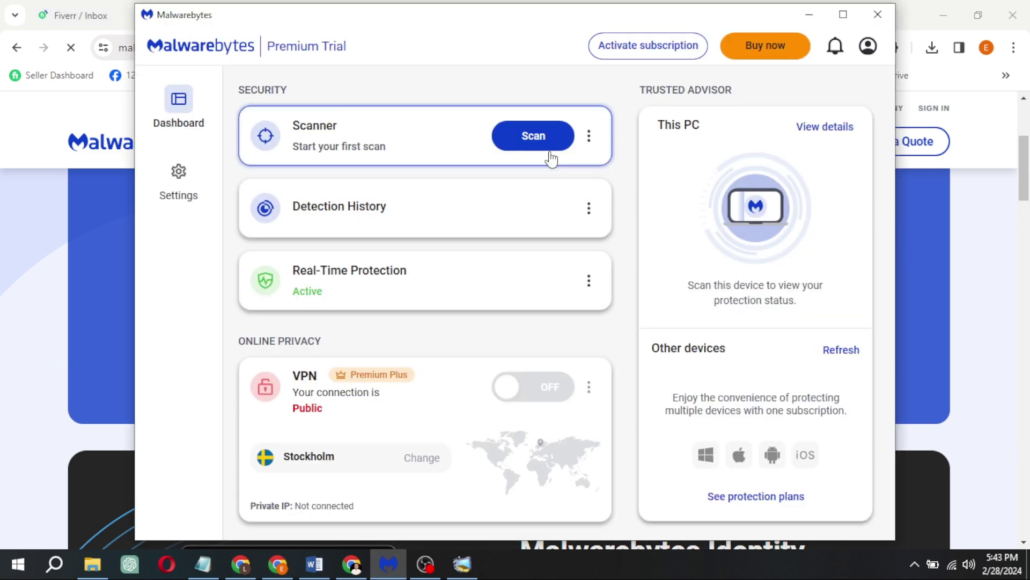
pyautogui.click(547, 145)
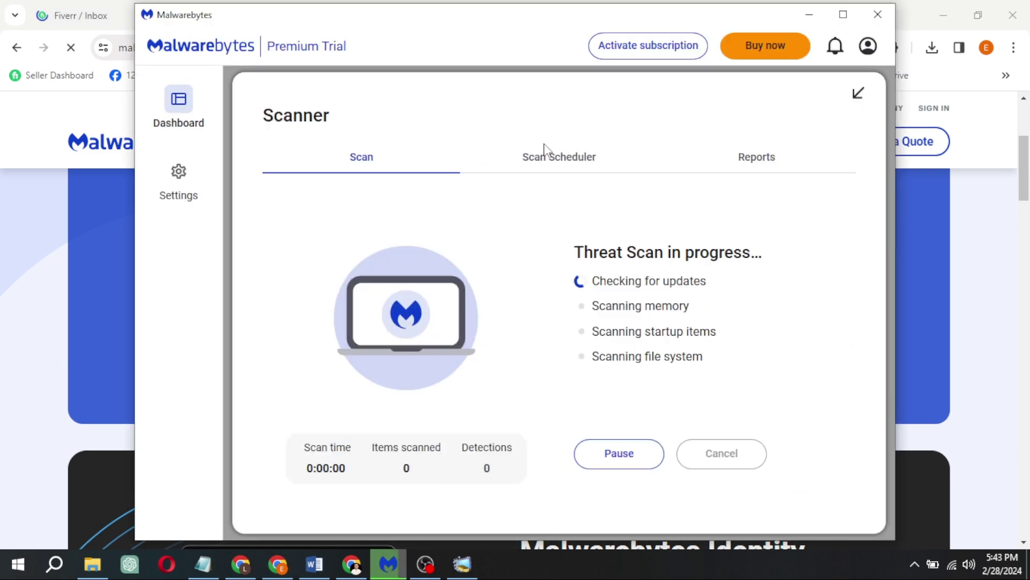